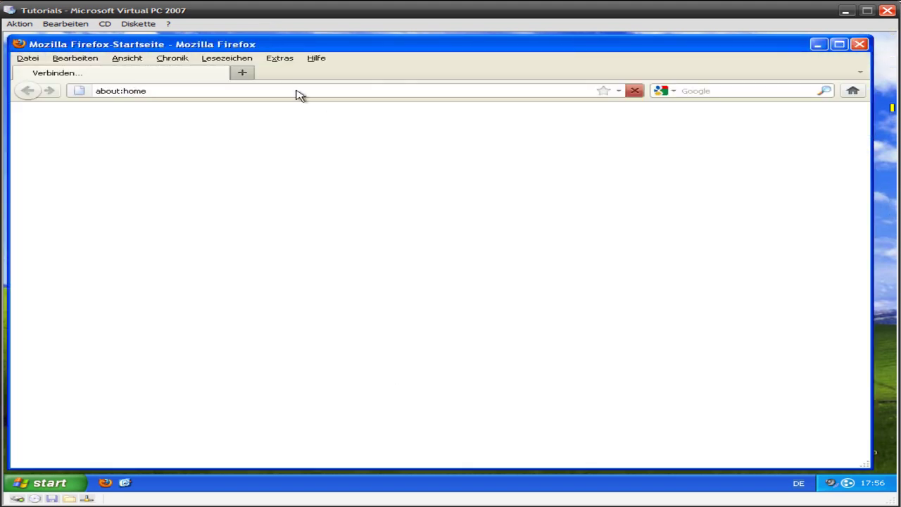
Step: Go to google.de in the browser
click(319, 91)
text(ww)
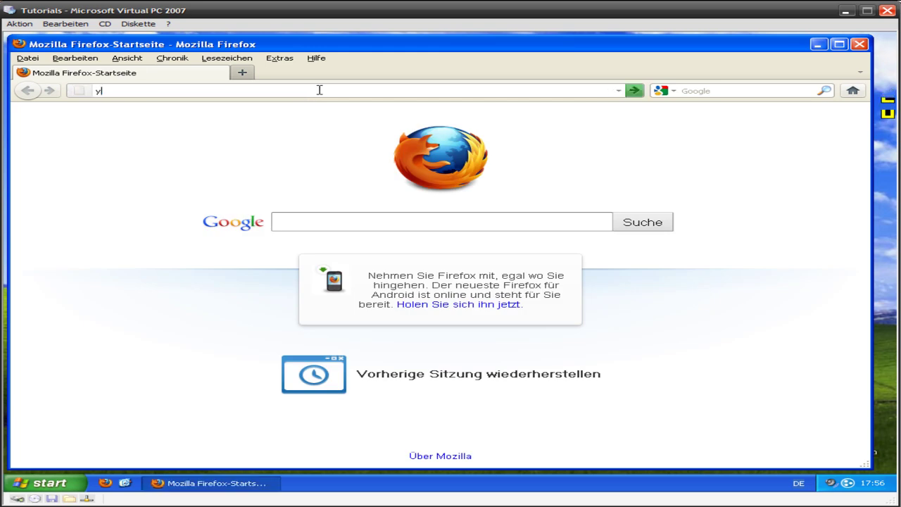
key(BackSpace)
key(BackSpace)
text(googel.)
key(BackSpace)
key(BackSpace)
text(l)
key(BackSpace)
text(ll)
key(BackSpace)
text(e.de)
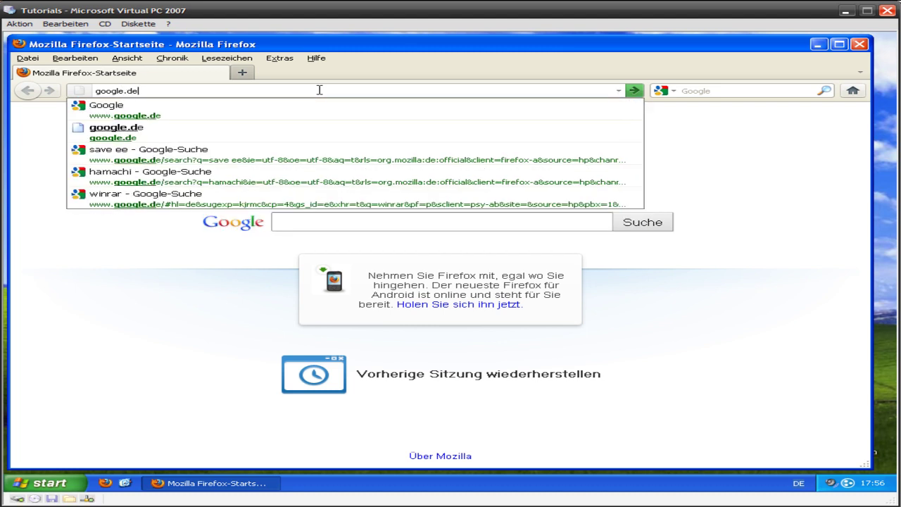
key(Return)
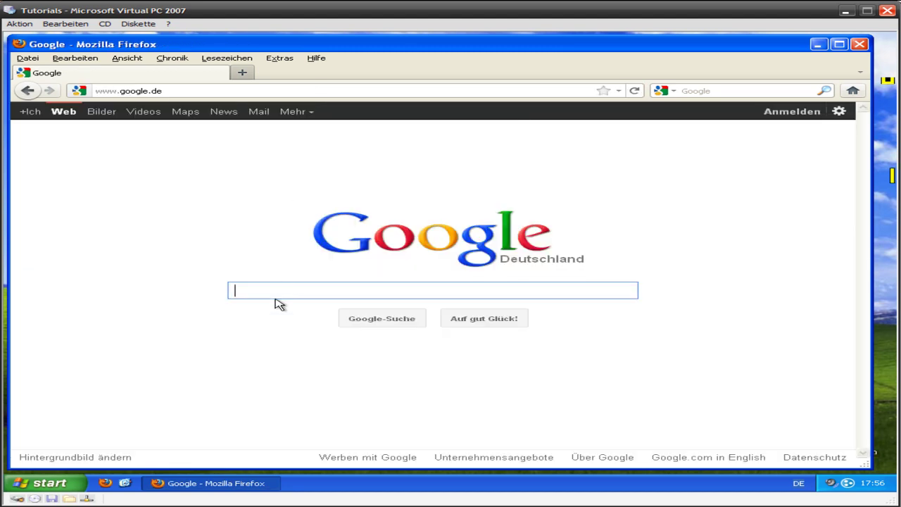
Step: Search Google for "unlocker chip" and open the CHIP Online page for Unlocker (32 Bit)
text(unlock)
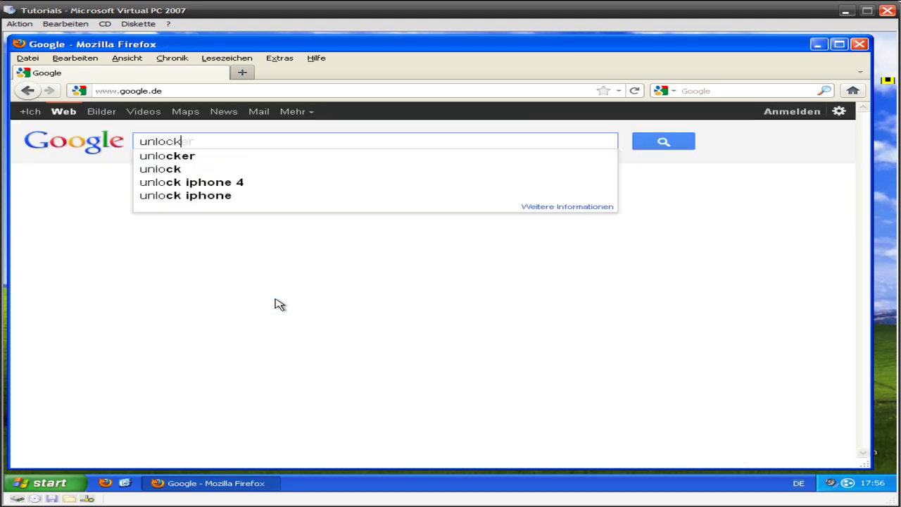
text(er chip)
key(Return)
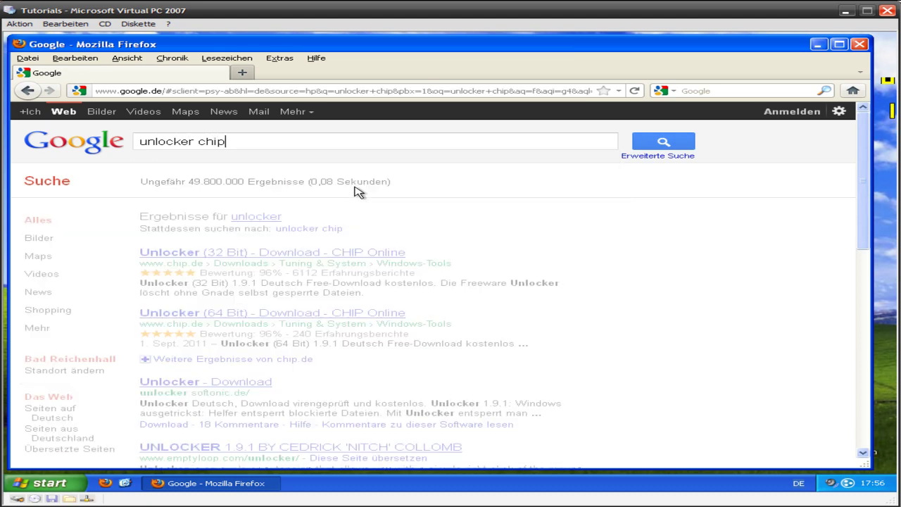
click(280, 222)
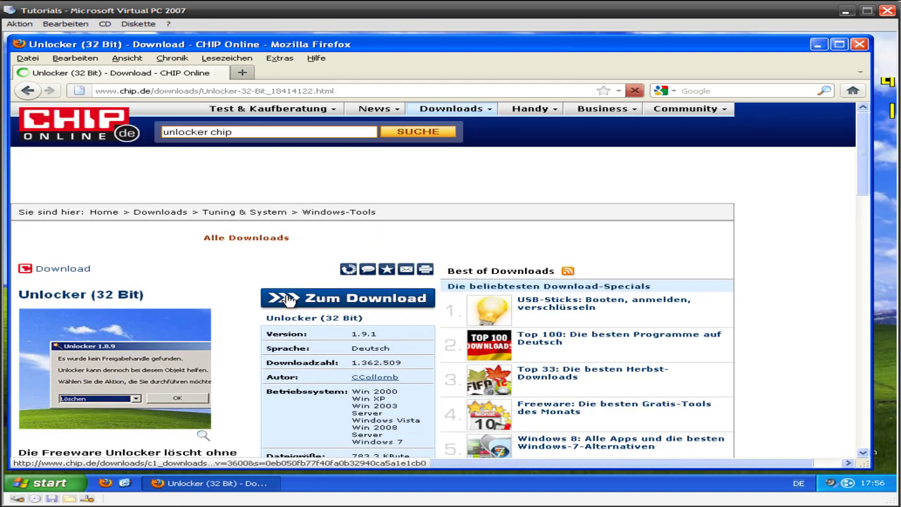
Step: Download Unlocker (32 Bit) from CHIP and save the file Unlocker1.9.1.exe
click(290, 298)
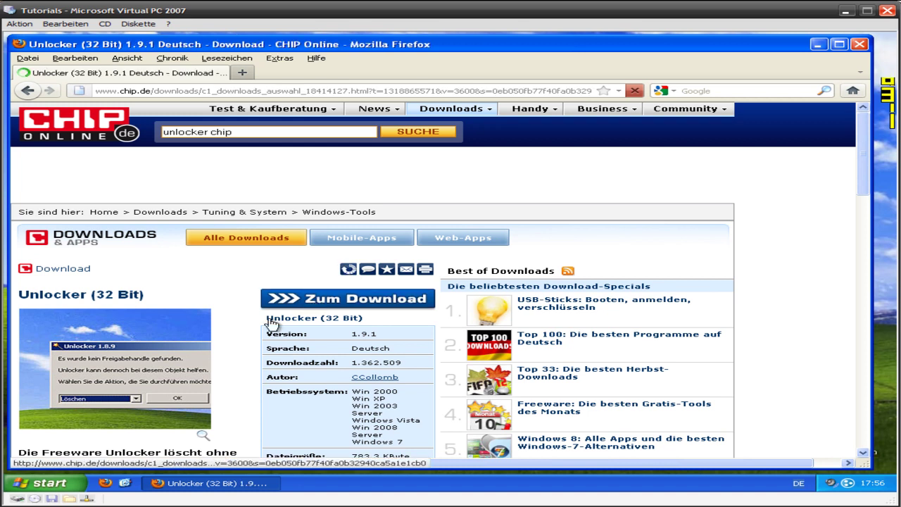
click(280, 275)
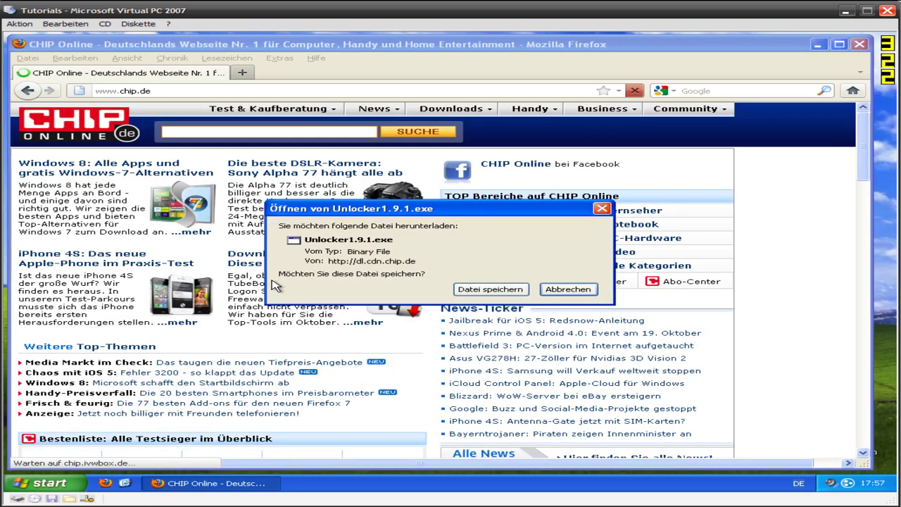
click(468, 291)
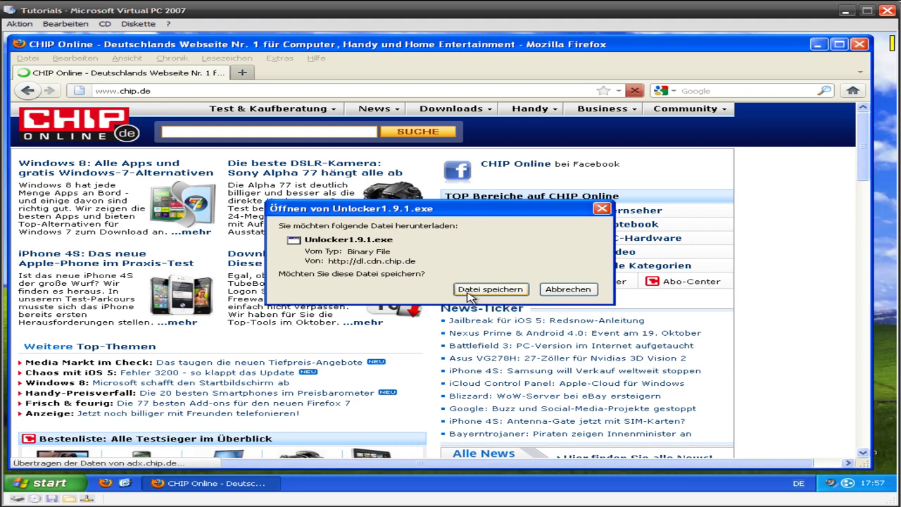
click(468, 290)
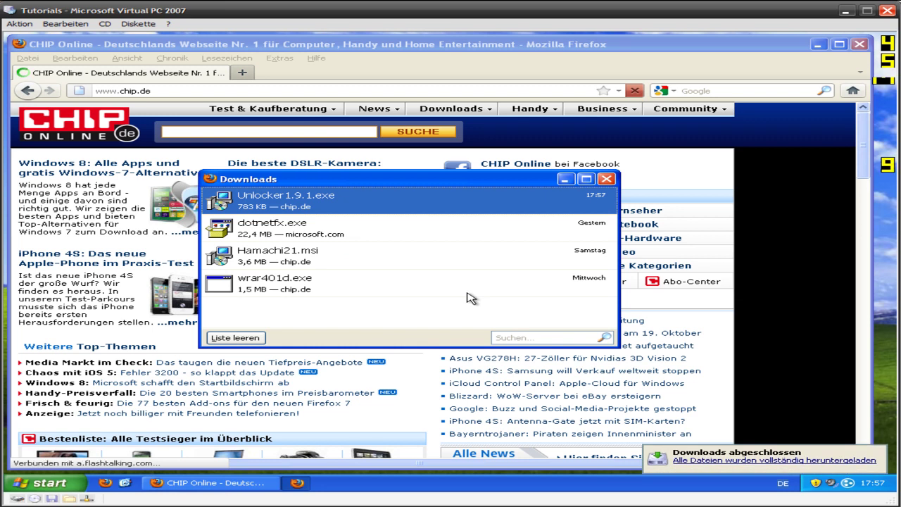
Step: Run the downloaded Unlocker1.9.1.exe despite the security warning and set the installer language to Deutsch
right_click(359, 209)
click(413, 223)
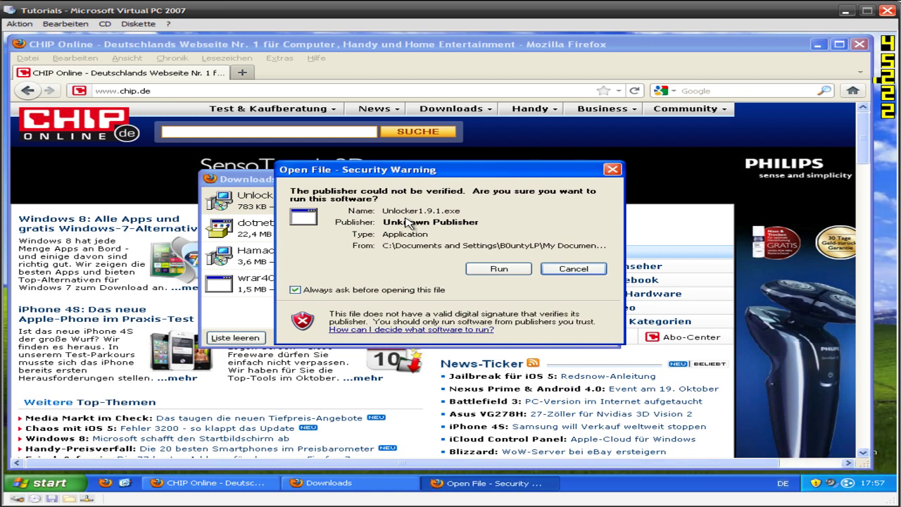
click(508, 270)
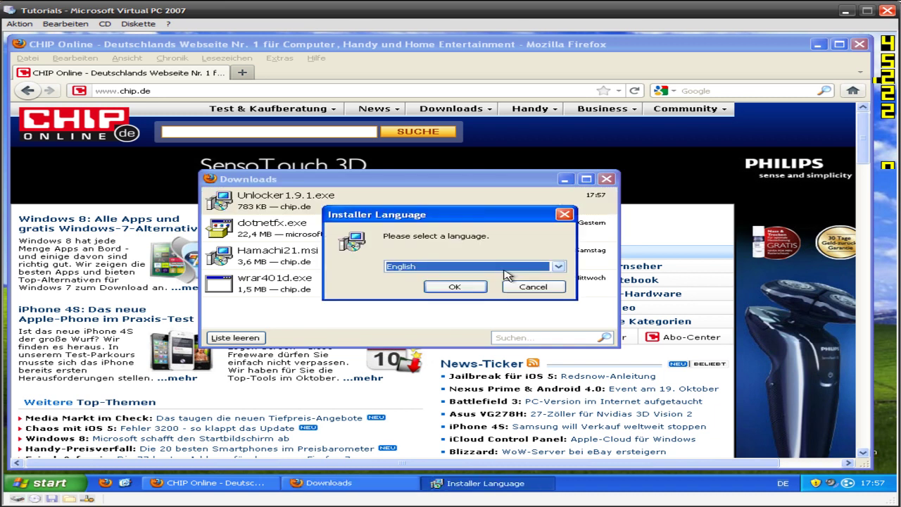
click(391, 267)
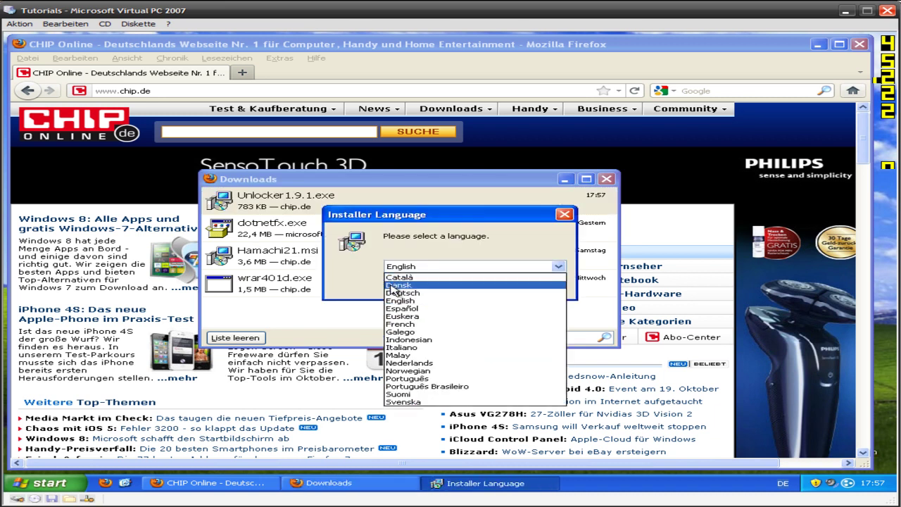
click(406, 294)
click(458, 286)
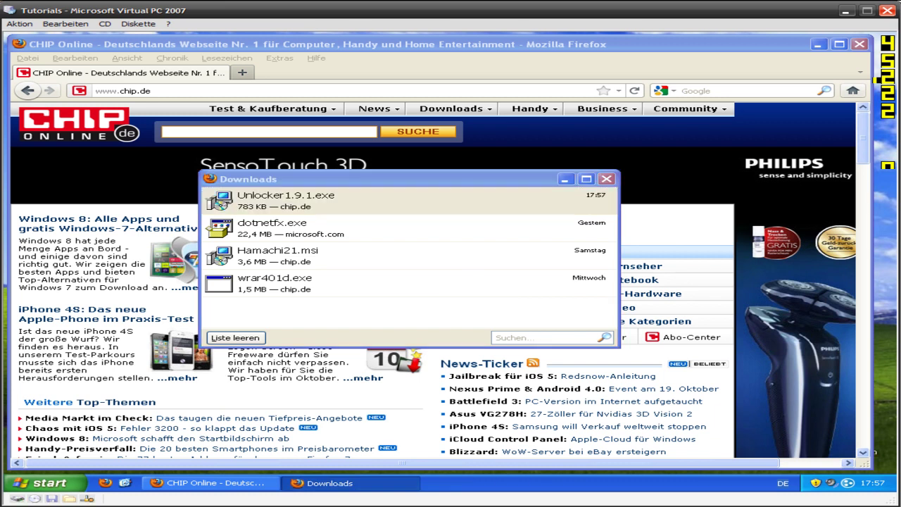
Step: Accept the licence agreement, install Unlocker 1.9.1 with the preselected components and finish the setup wizard
click(567, 355)
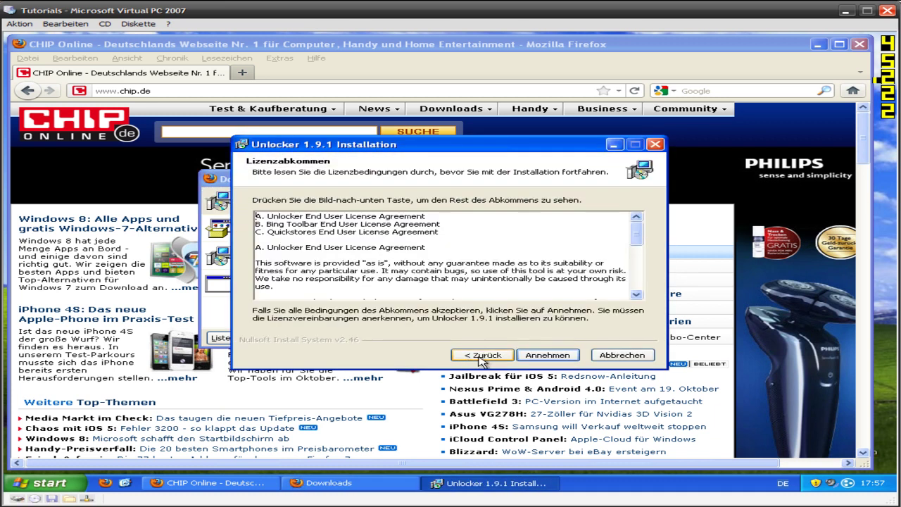
click(528, 358)
click(529, 360)
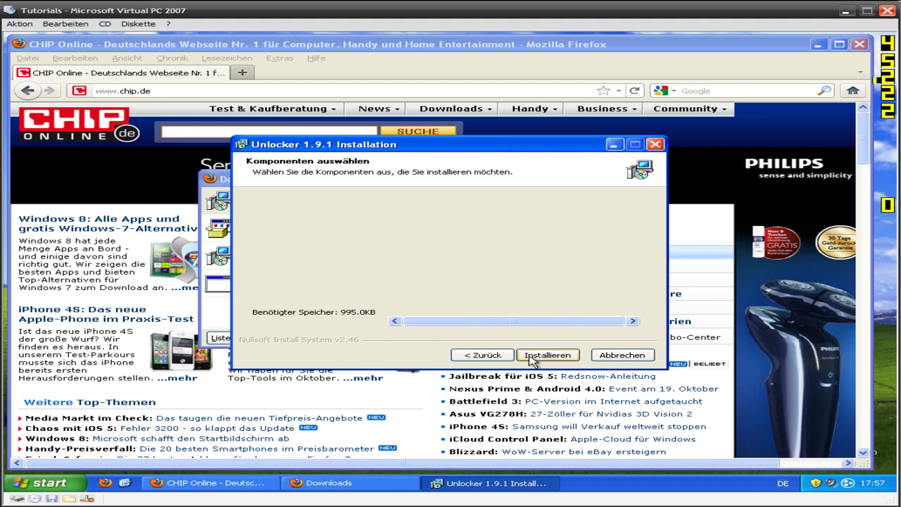
click(530, 358)
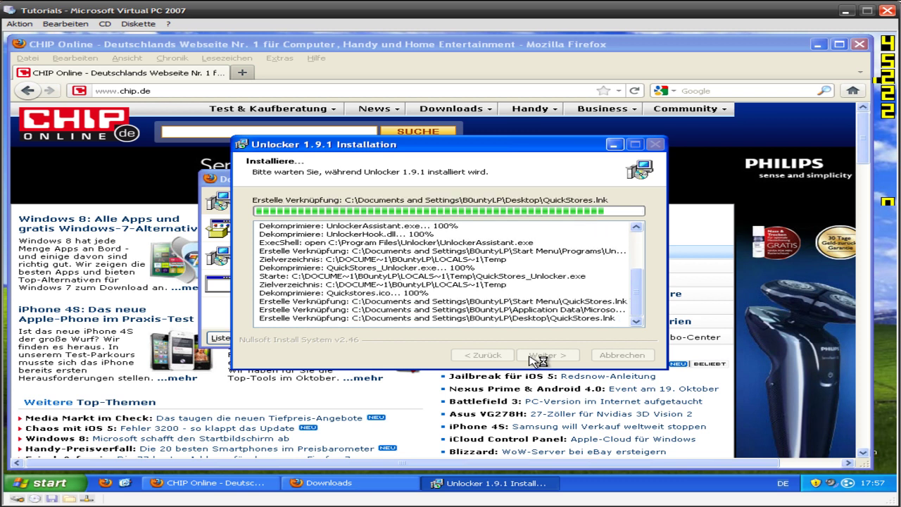
click(535, 356)
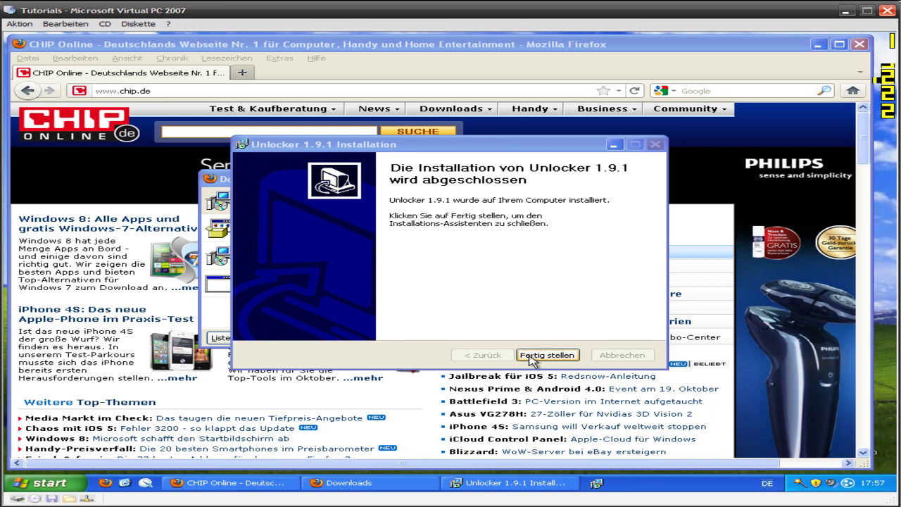
click(529, 355)
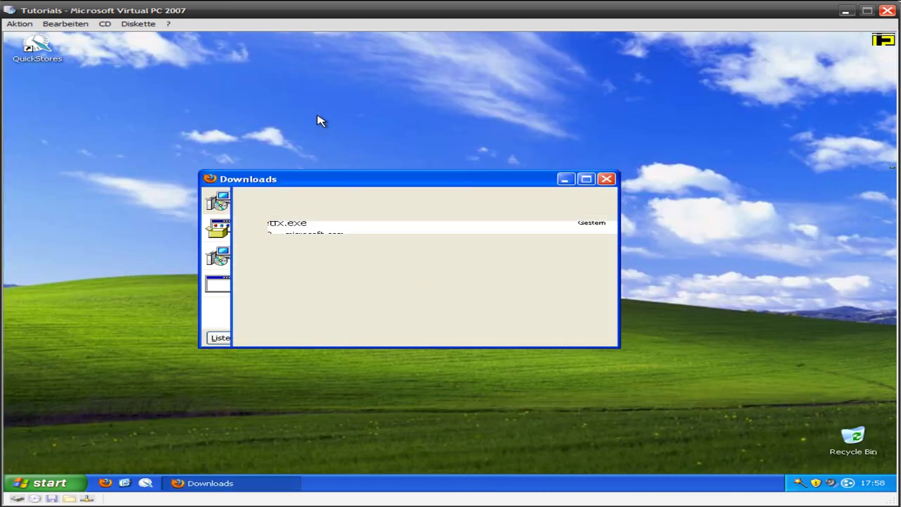
Step: Close the Unlocker assistant running in the system tray
double_click(43, 43)
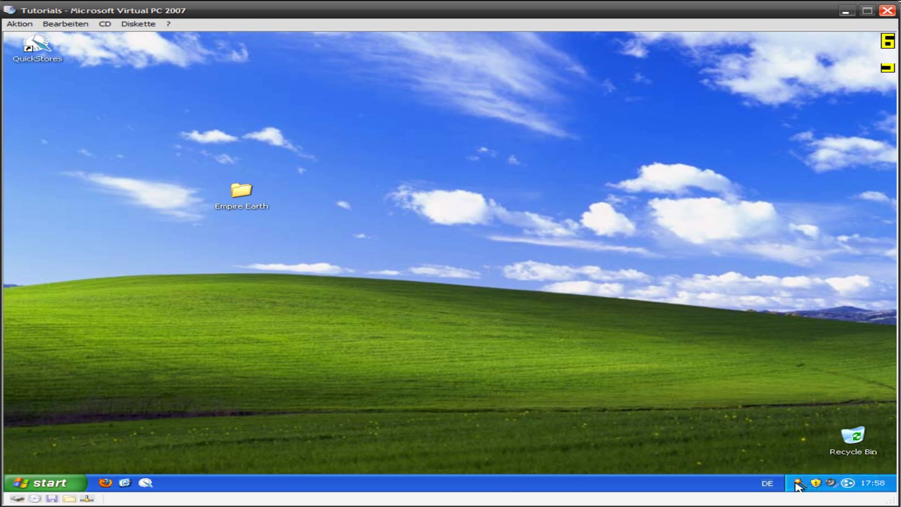
right_click(798, 484)
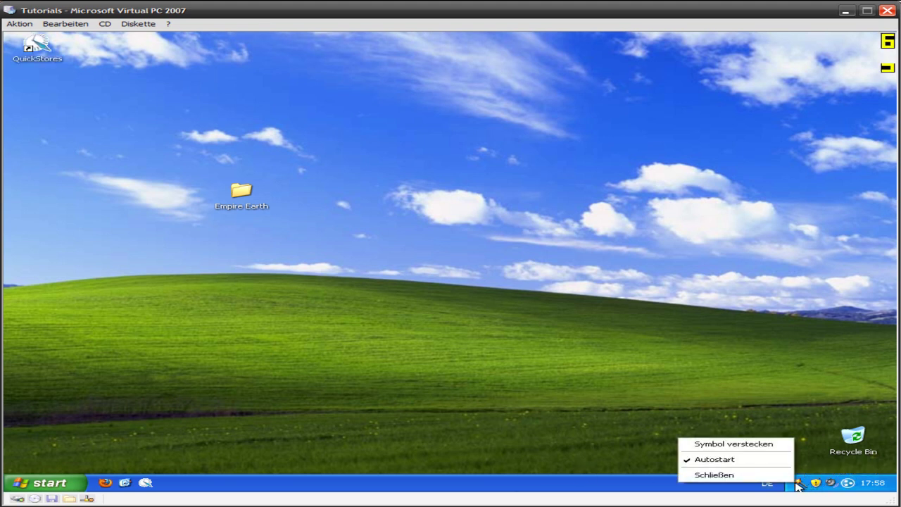
click(711, 476)
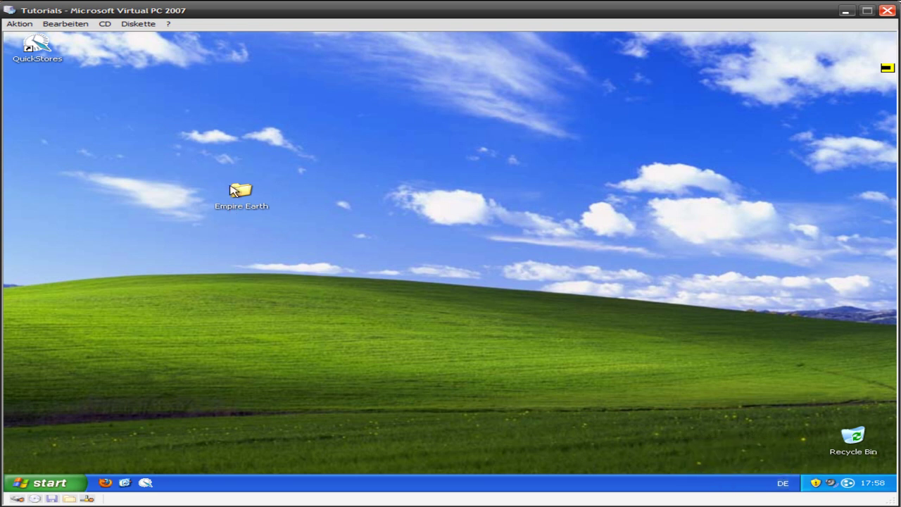
Step: Open the desktop folder Empire Earth and go down through its nested folders to the EMPIRE_EARTH disc image
double_click(238, 194)
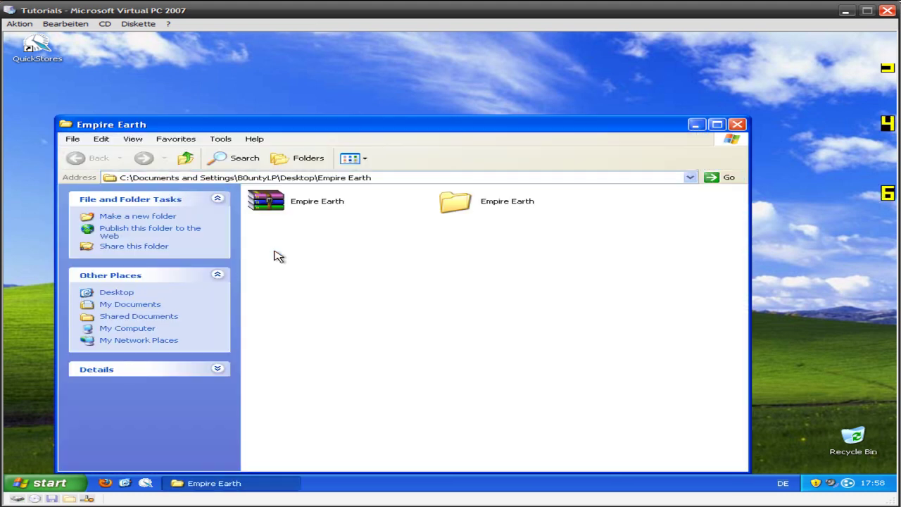
double_click(454, 202)
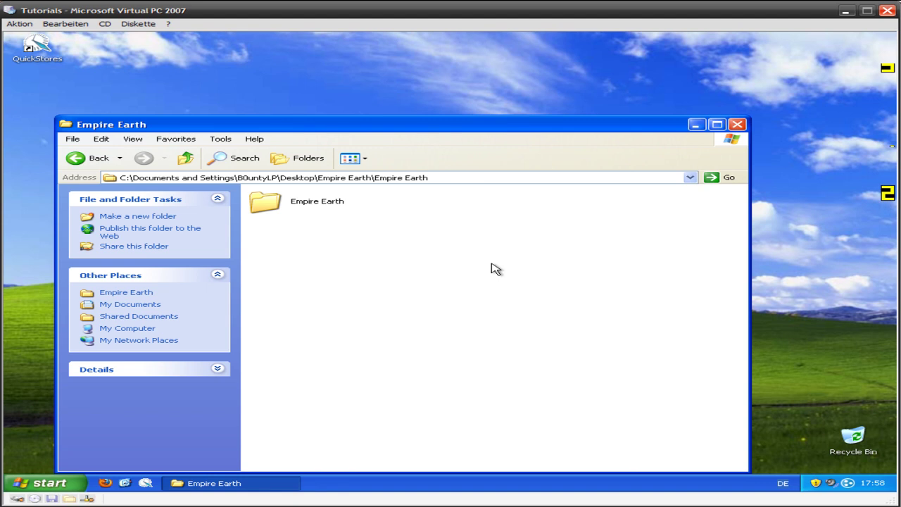
double_click(275, 211)
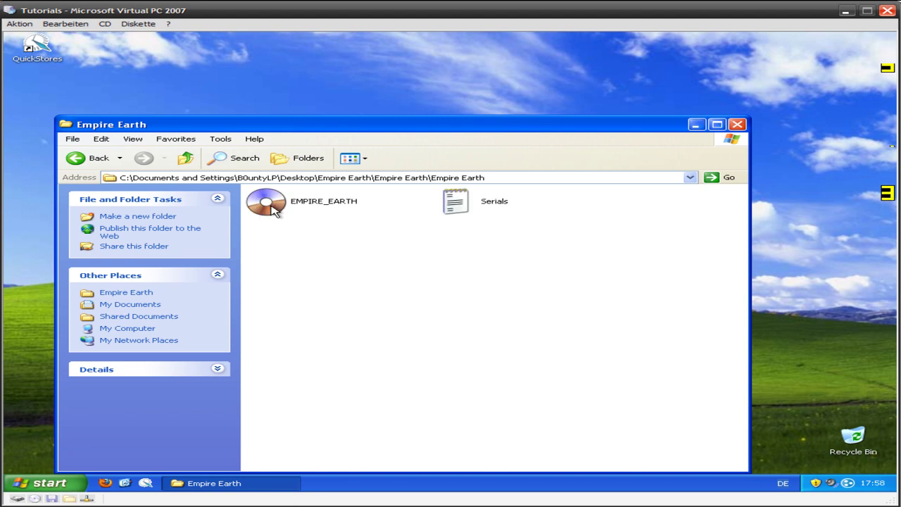
Step: Mount the EMPIRE_EARTH disc image to drive E: with UltraISO
right_click(266, 208)
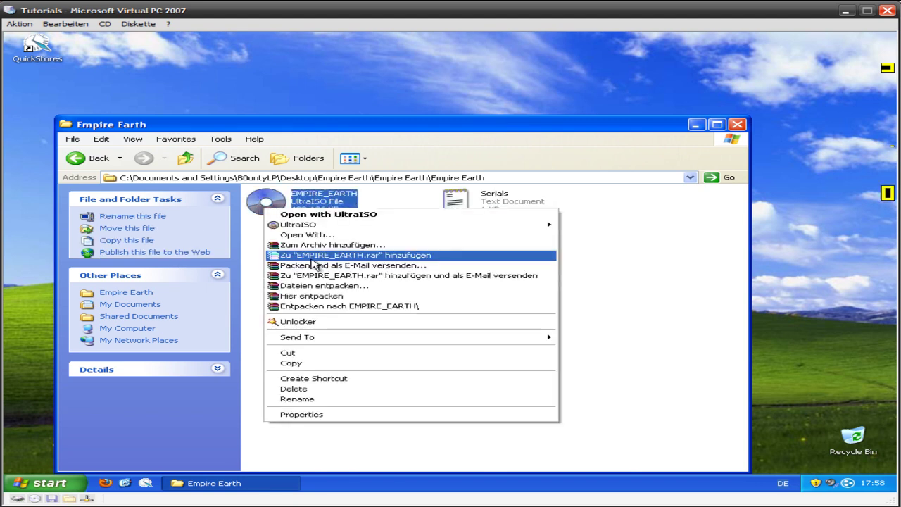
mouse_move(467, 226)
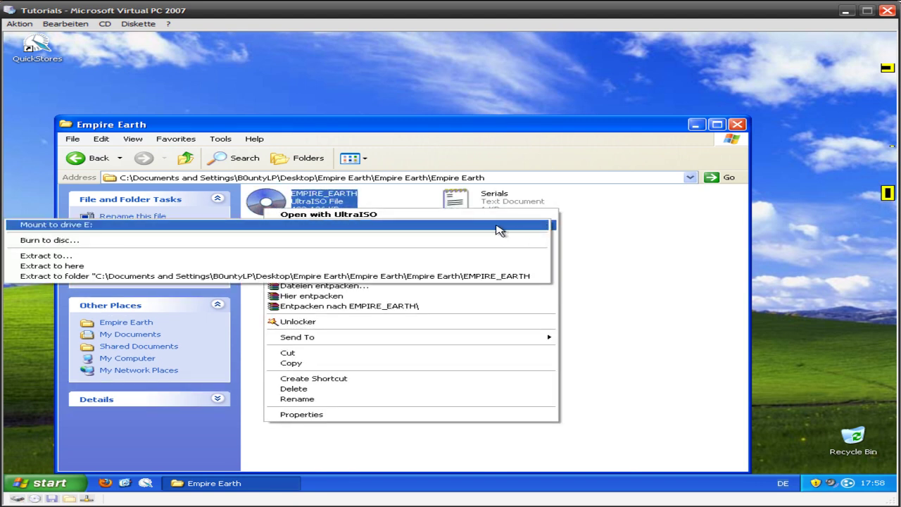
click(499, 225)
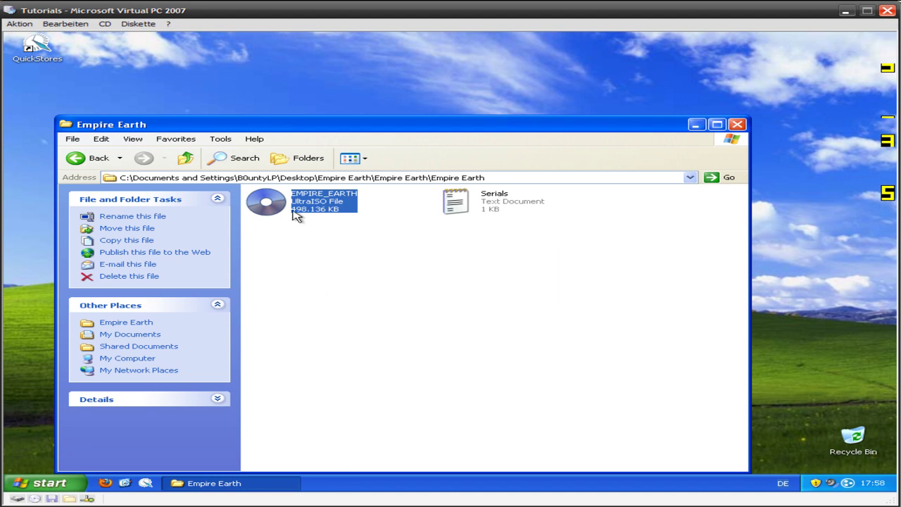
Step: Try to send the EMPIRE_EARTH disc image to the Recycle Bin
click(451, 326)
click(324, 206)
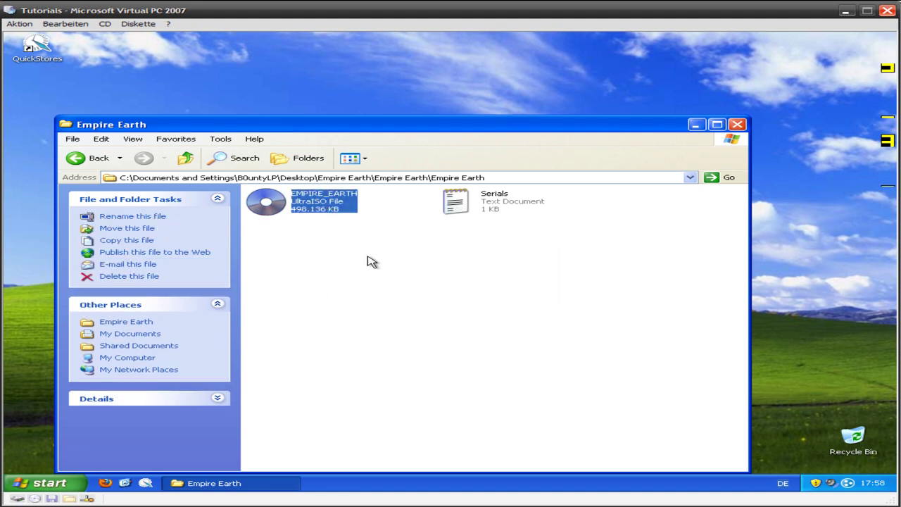
key(Delete)
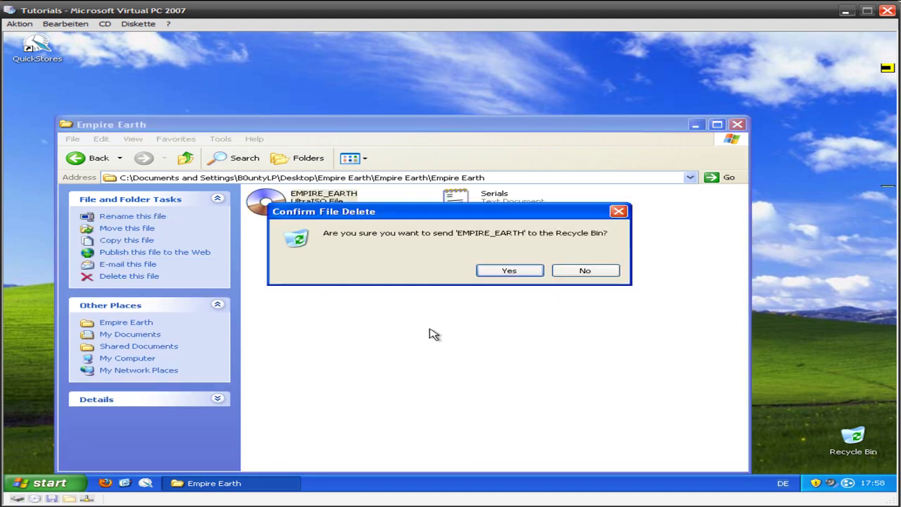
click(502, 272)
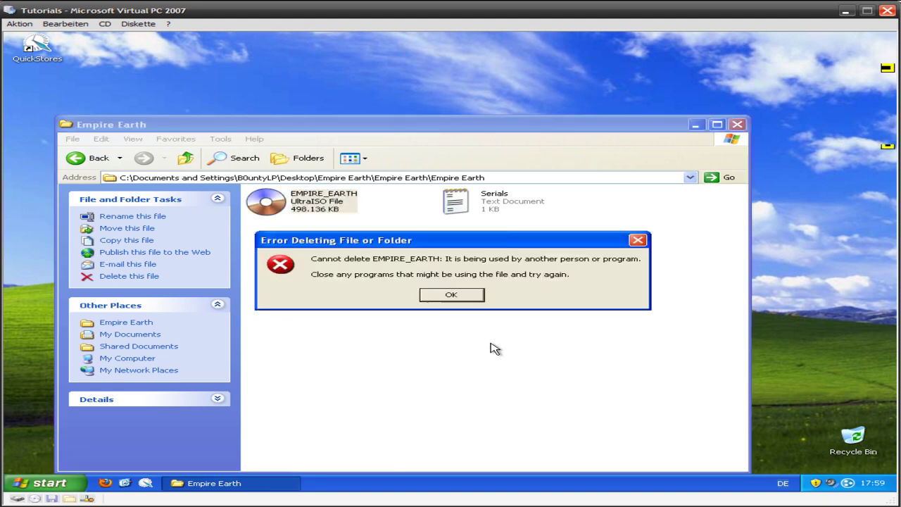
click(449, 294)
click(183, 201)
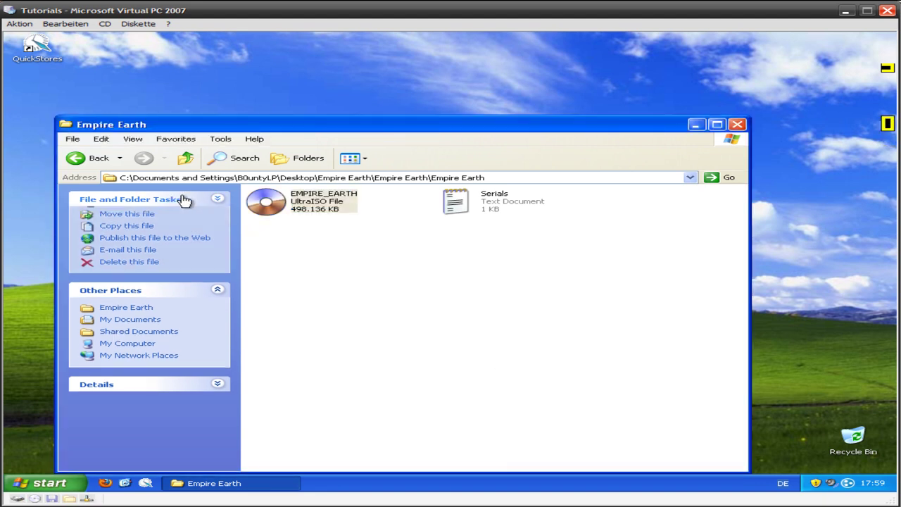
Step: Inspect the EMPIRE_EARTH disc image with Unlocker and select the System process that locks it
click(307, 206)
right_click(308, 206)
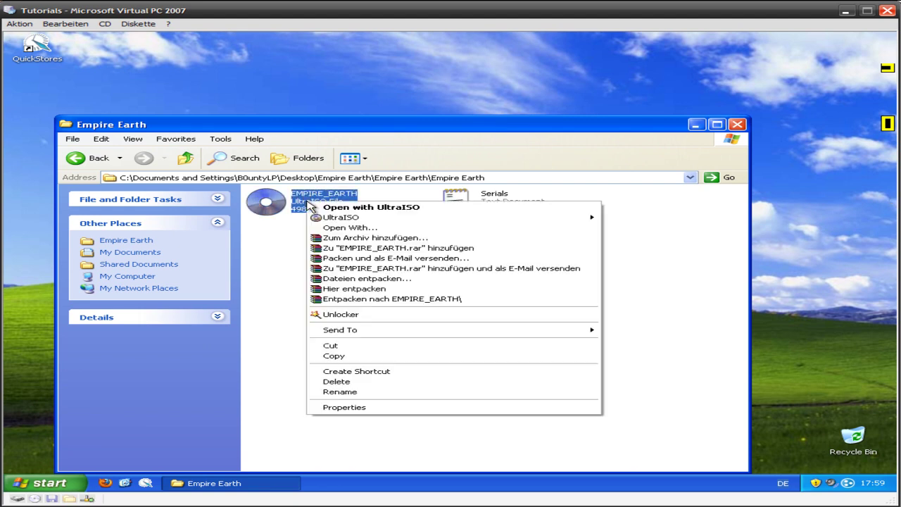
click(338, 314)
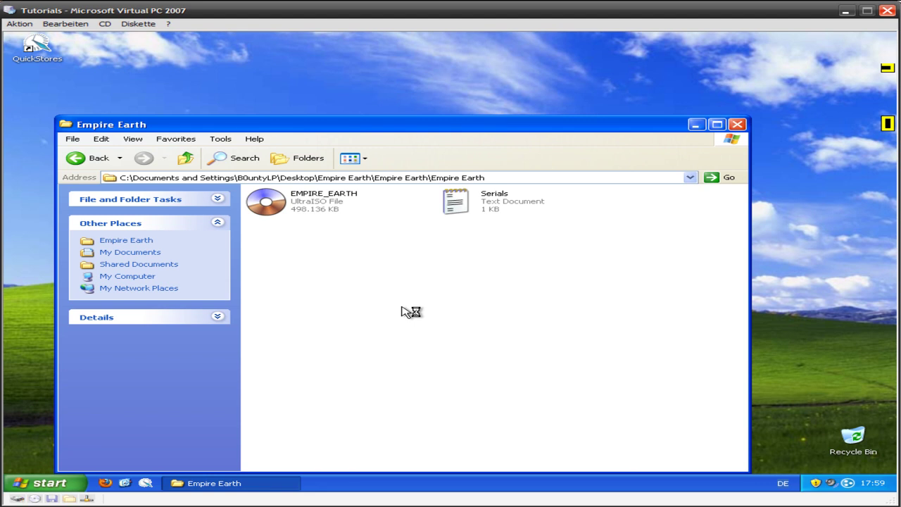
click(209, 153)
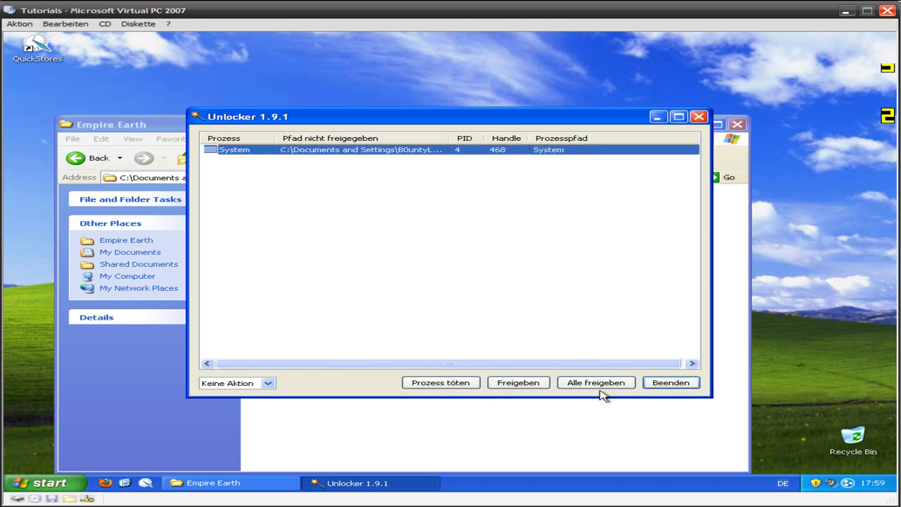
Step: Release the System process's lock on the EMPIRE_EARTH disc image and send the image to the Recycle Bin
click(504, 385)
double_click(297, 197)
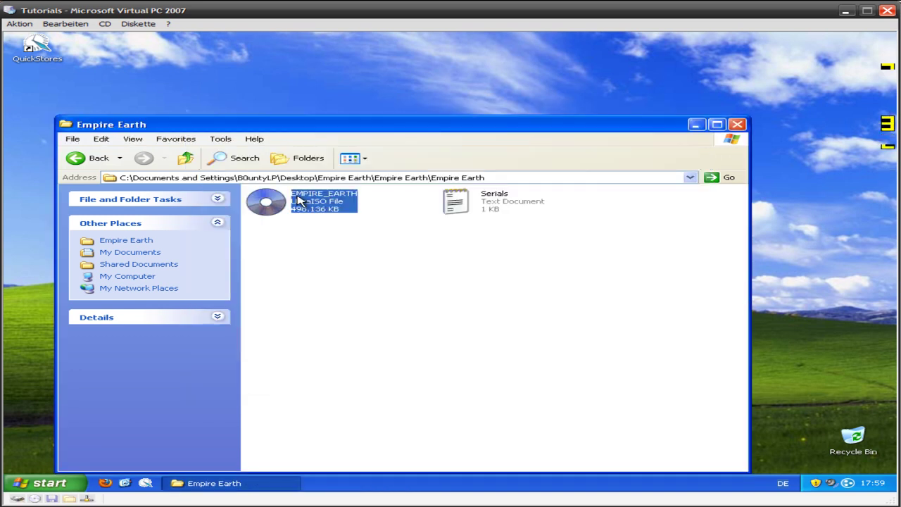
key(Delete)
click(509, 270)
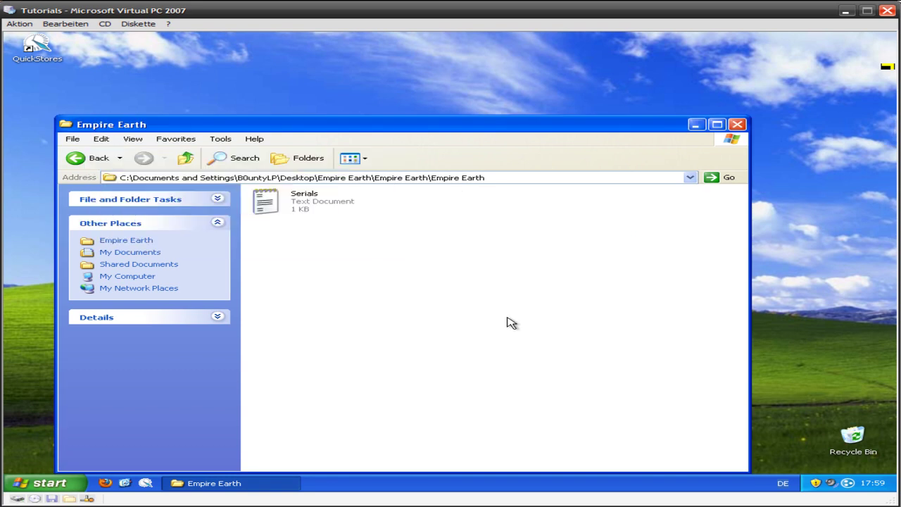
Step: Delete the Serials text document through Unlocker with the Löschen action, then close the Empire Earth folder
right_click(293, 190)
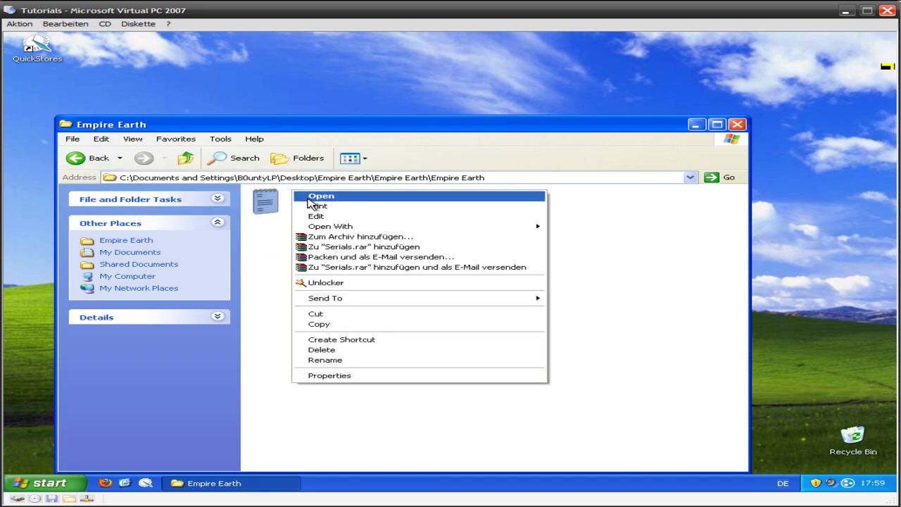
click(331, 285)
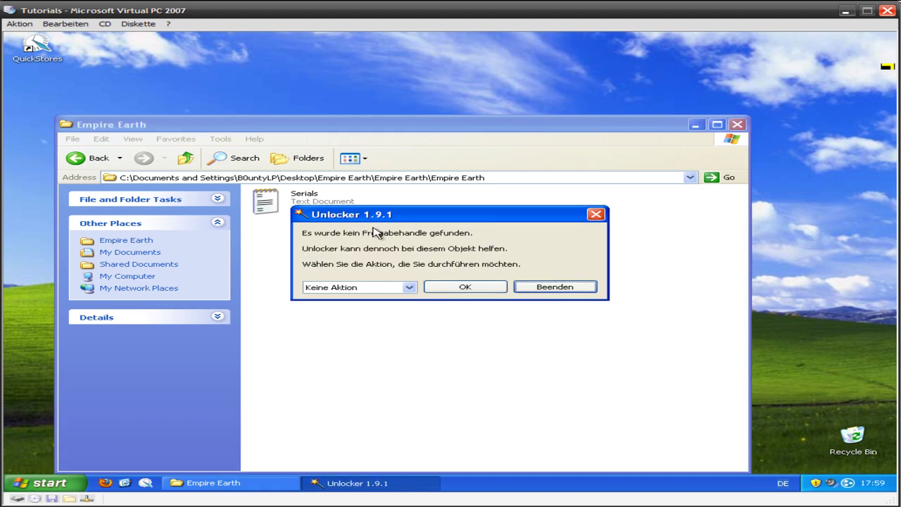
click(355, 287)
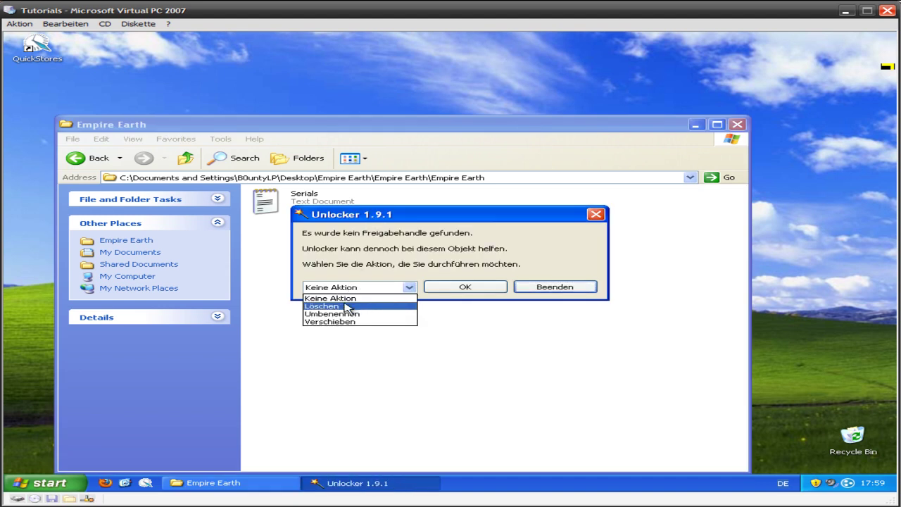
click(347, 307)
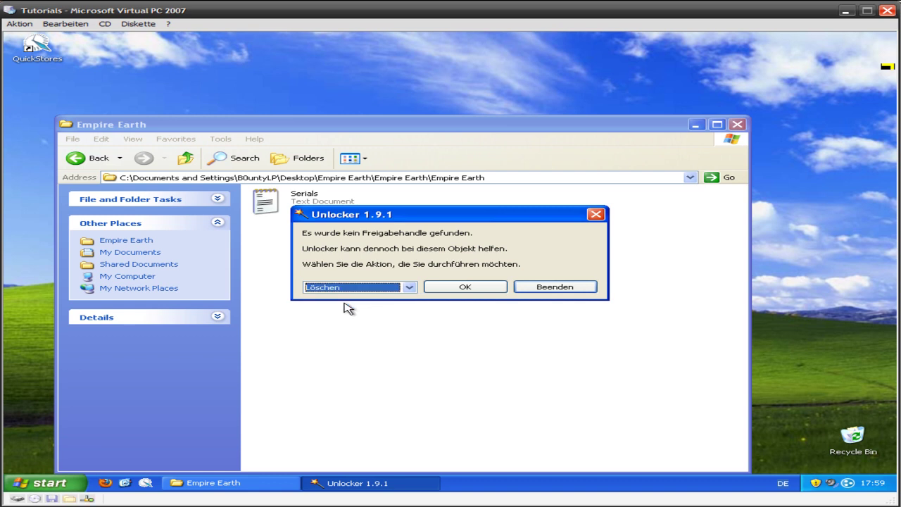
click(475, 290)
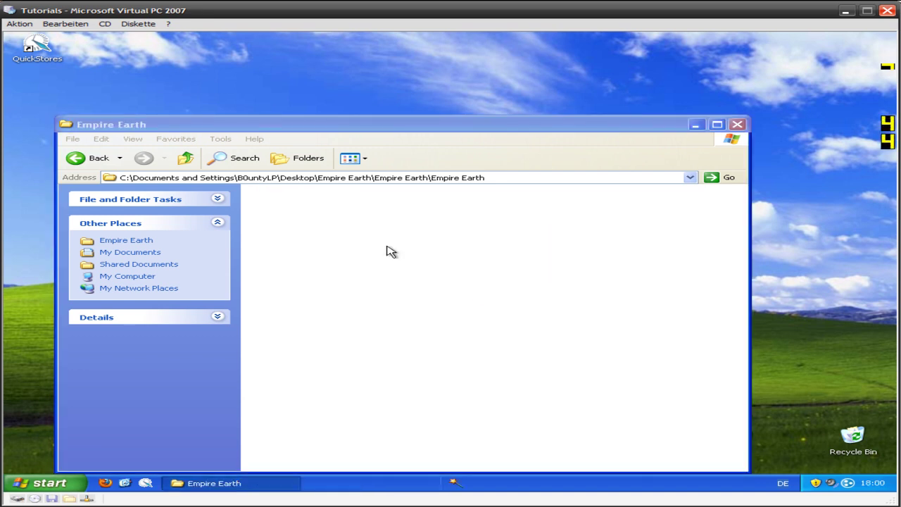
click(447, 289)
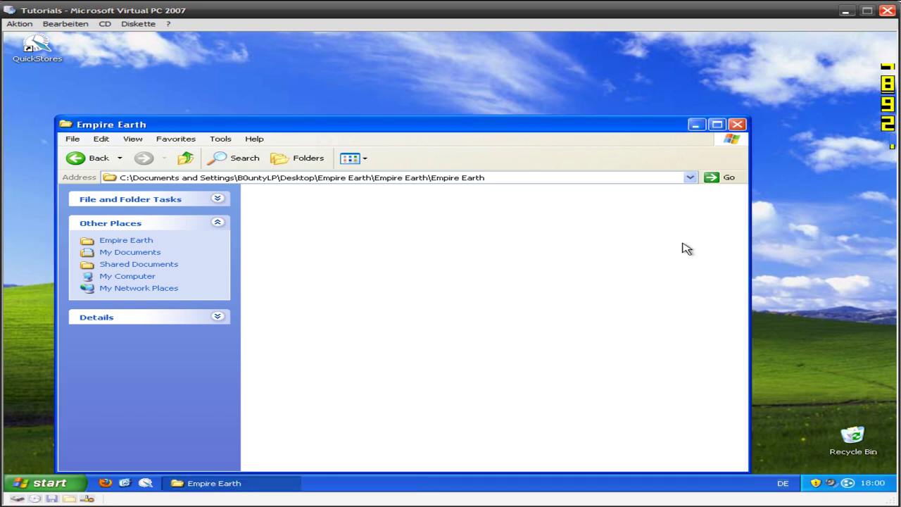
click(737, 124)
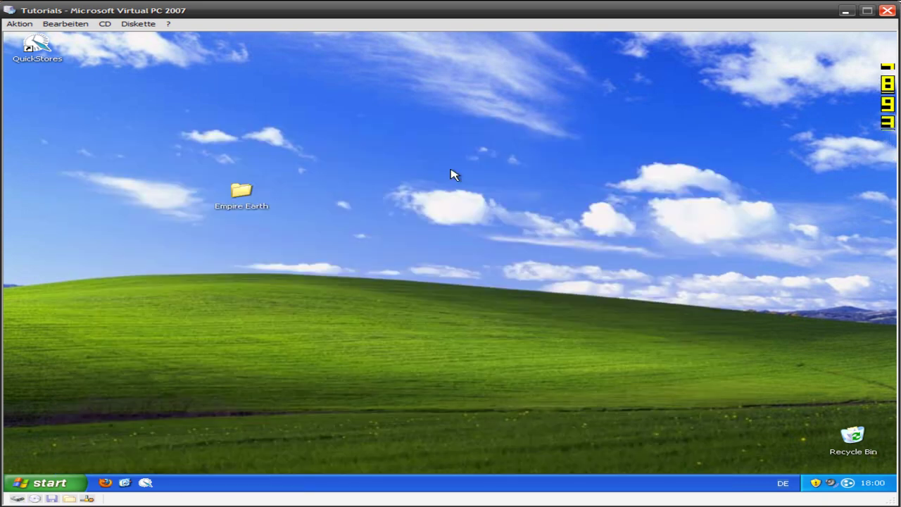
double_click(240, 206)
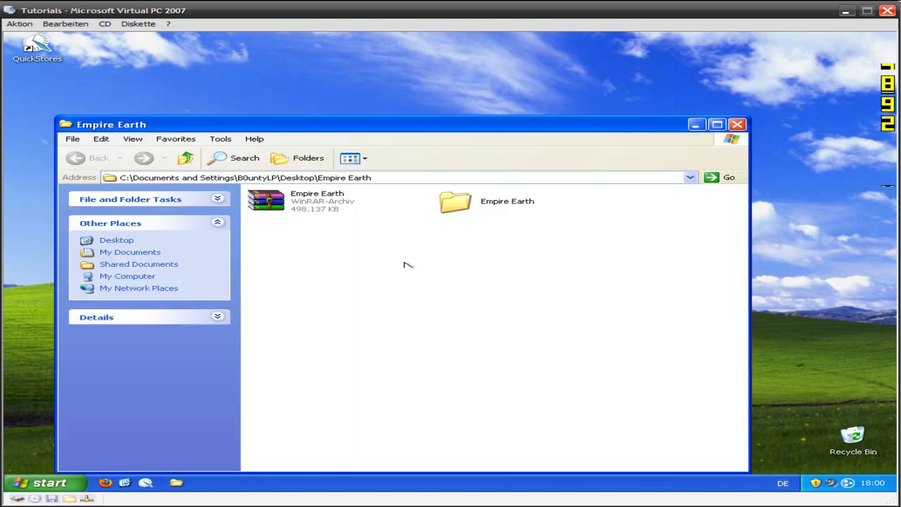
click(762, 133)
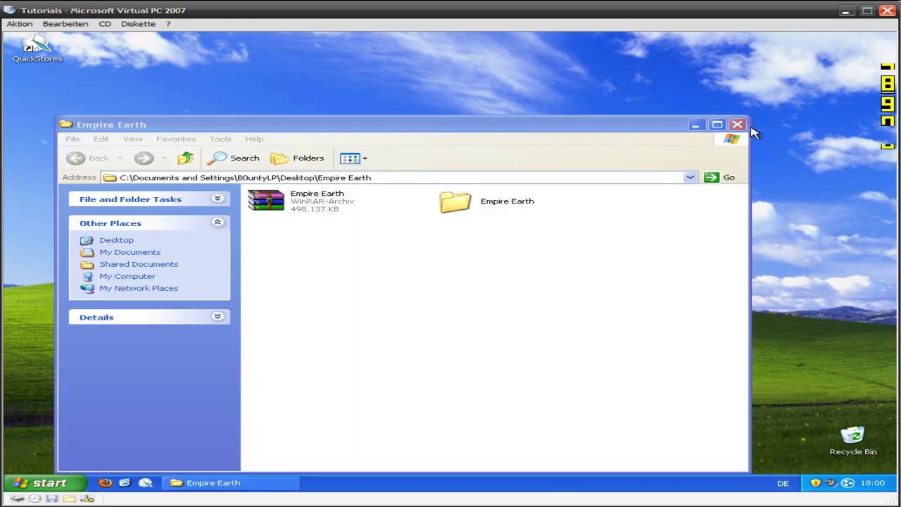
click(737, 124)
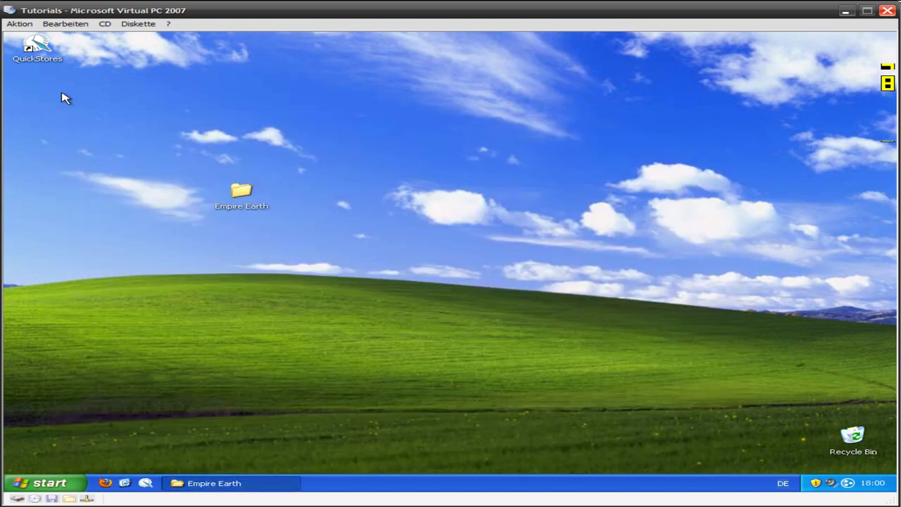
Step: Delete the QuickStores desktop shortcut through Unlocker with the Löschen action and dismiss the success message
click(39, 58)
right_click(38, 53)
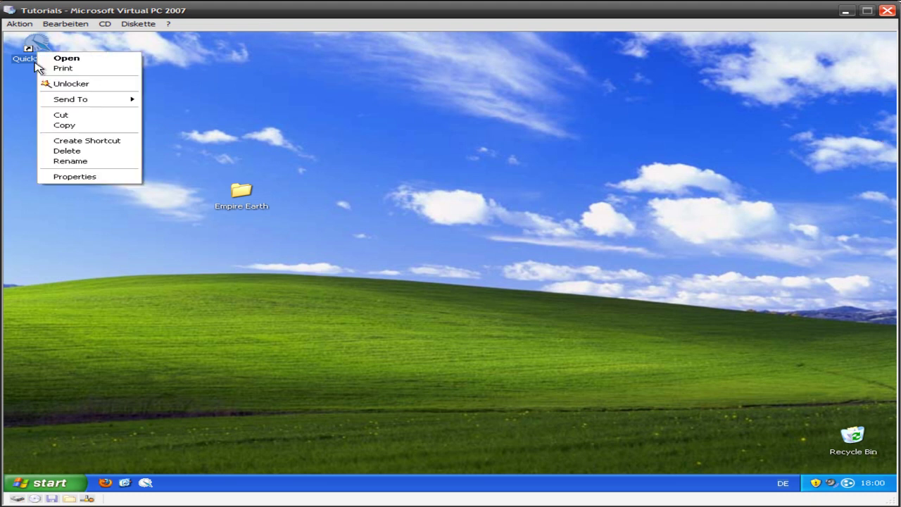
click(63, 84)
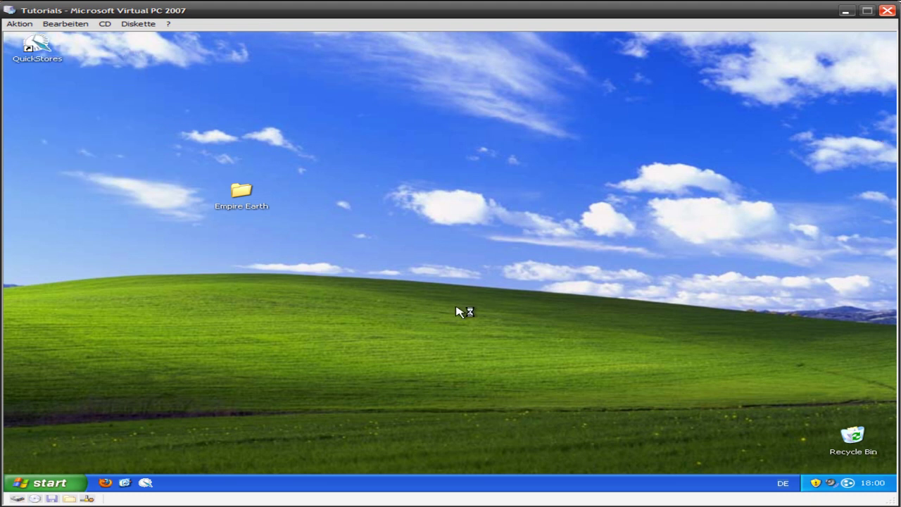
click(408, 287)
click(367, 307)
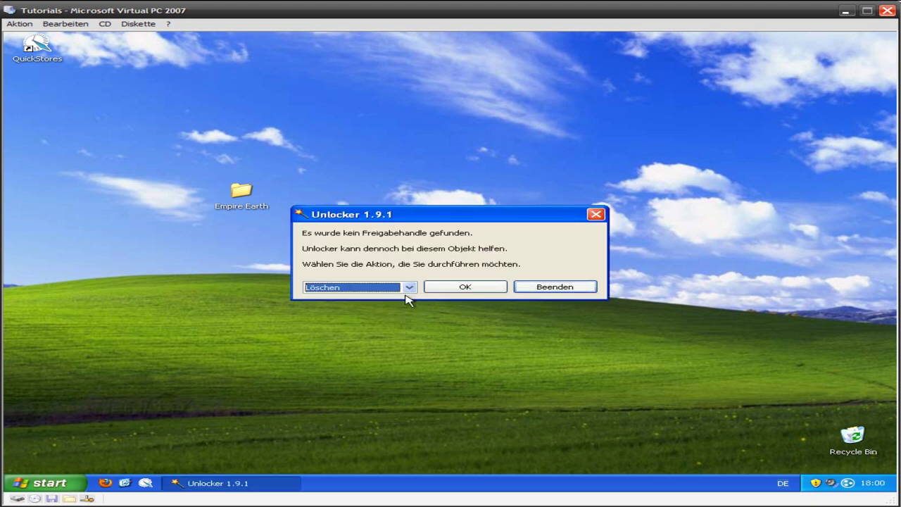
click(461, 287)
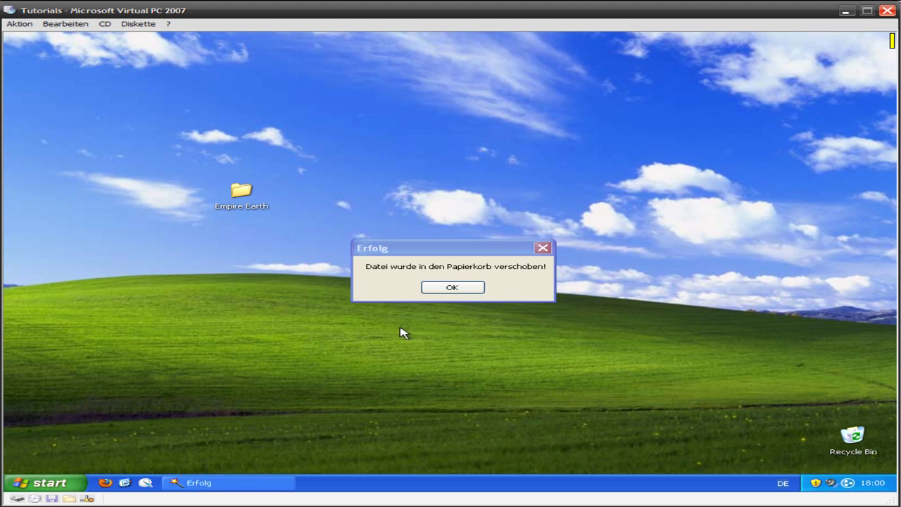
click(365, 250)
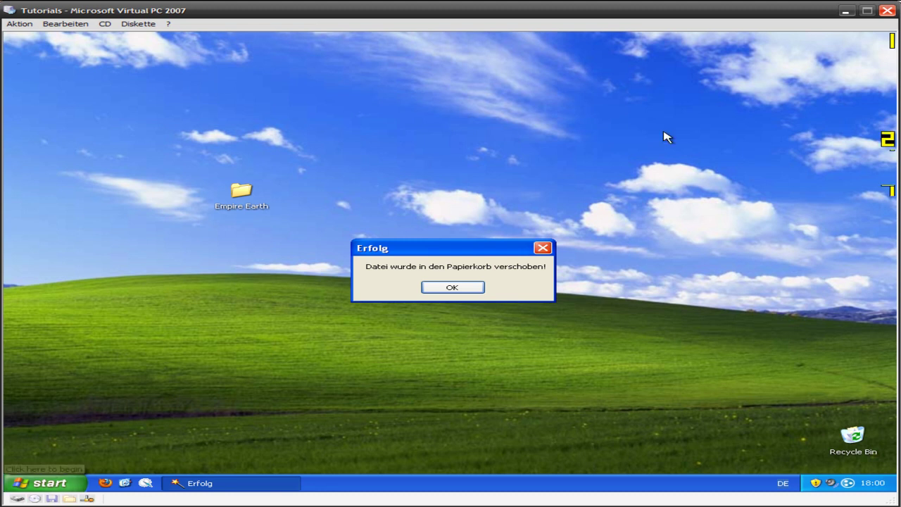
click(475, 309)
click(461, 288)
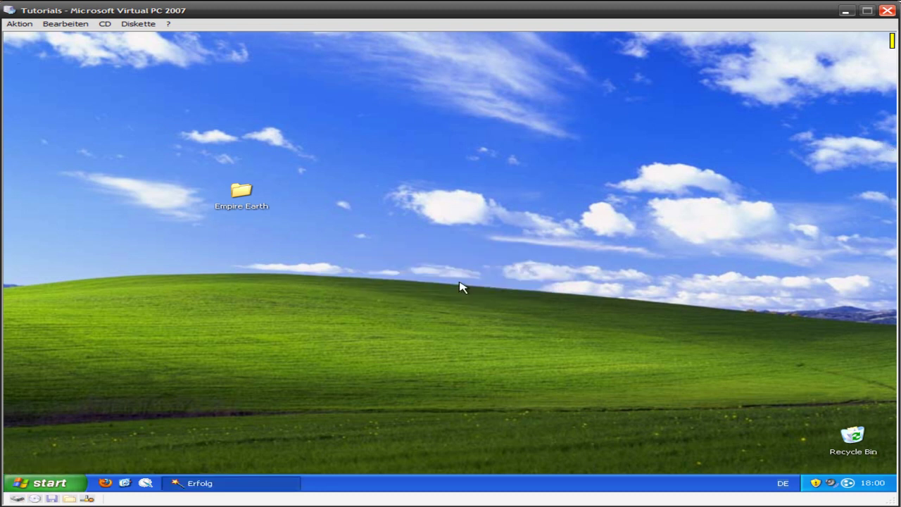